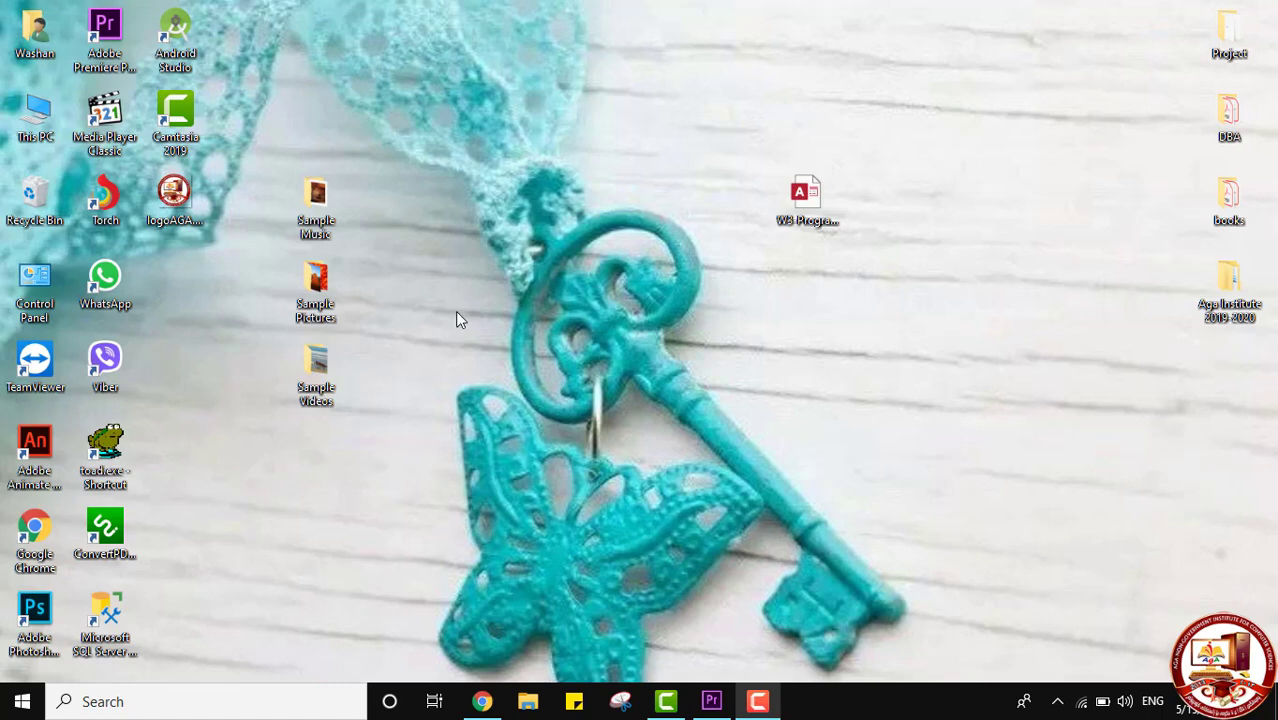
# - Create a new desktop folder named Adobe
pyautogui.rightClick(204, 296)
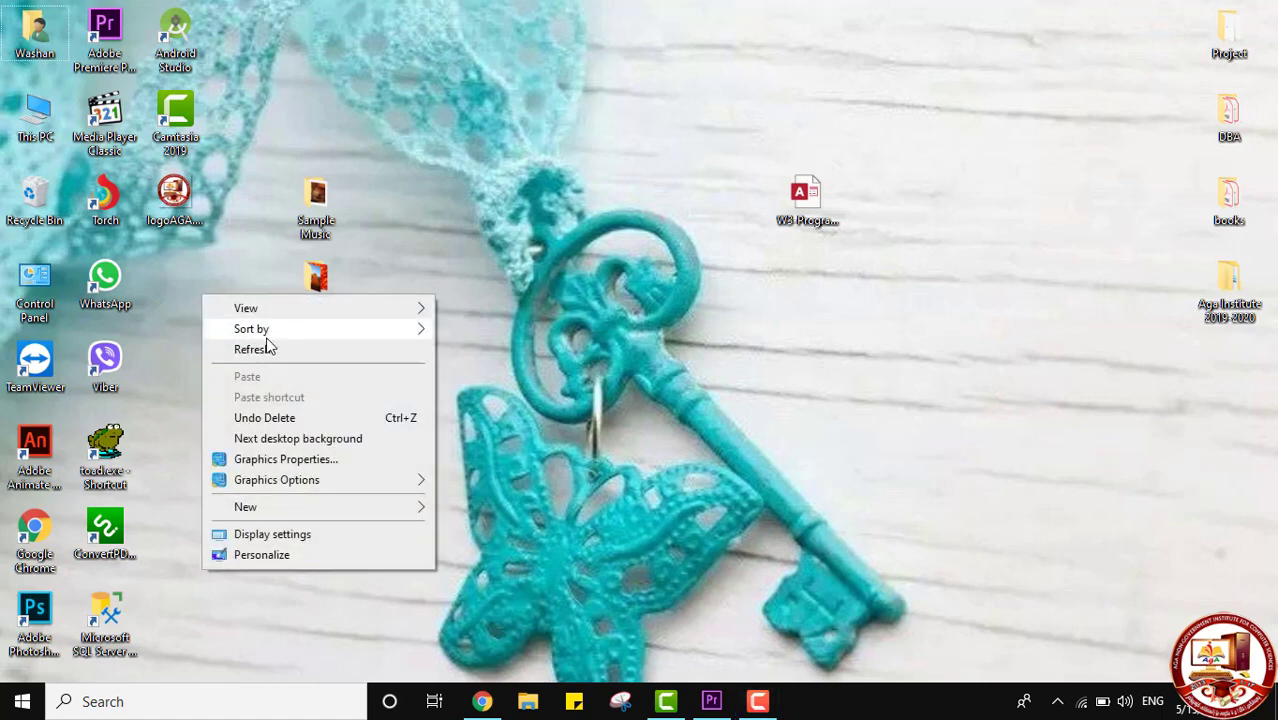
pyautogui.click(307, 516)
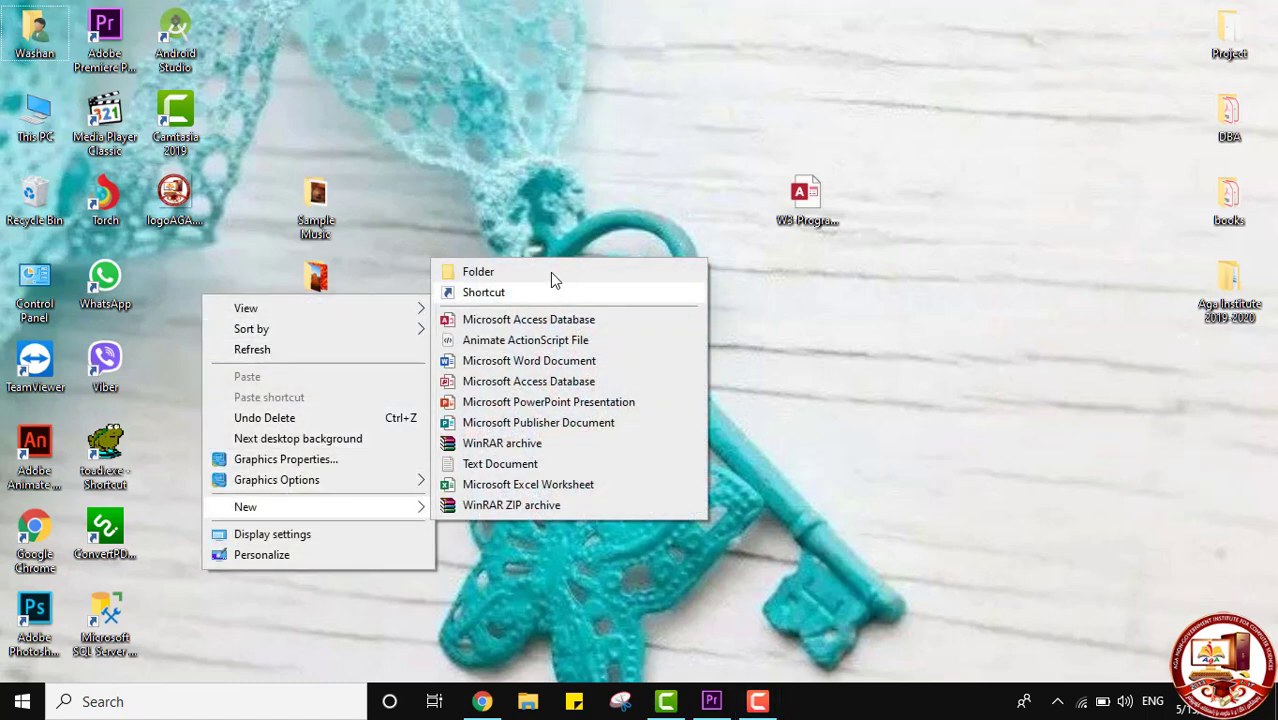
pyautogui.click(518, 267)
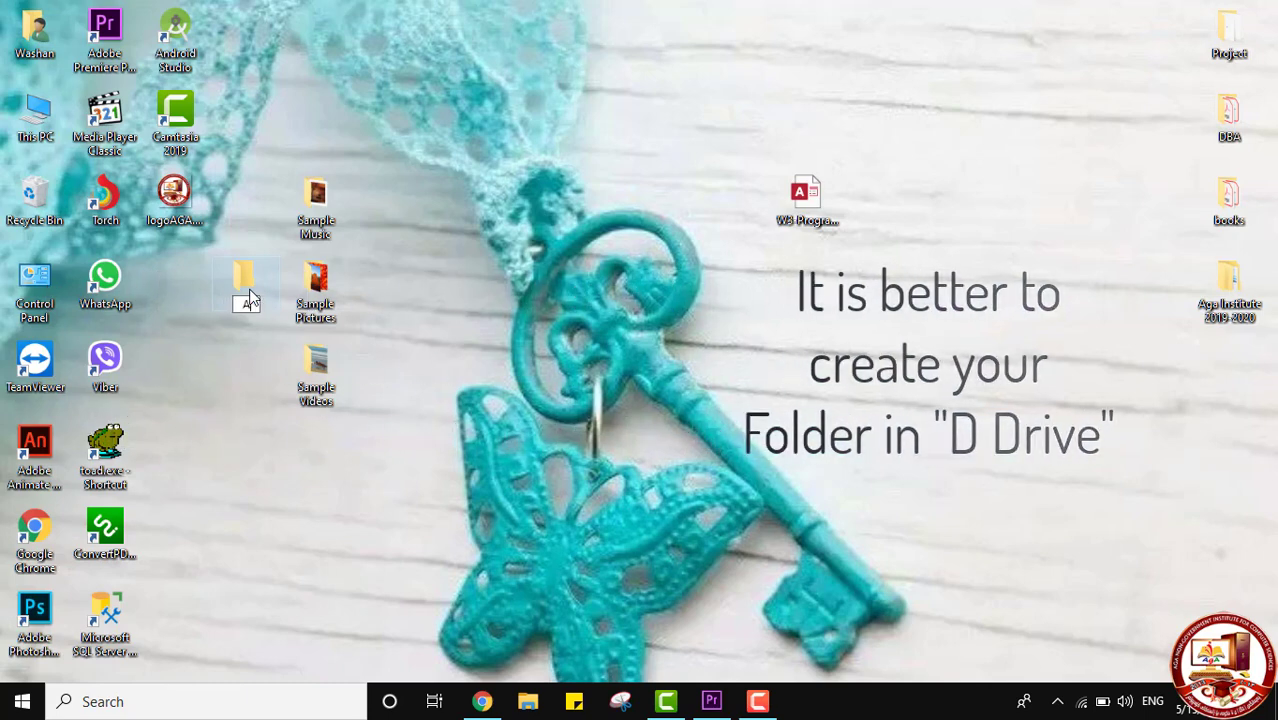
pyautogui.write('dobe')
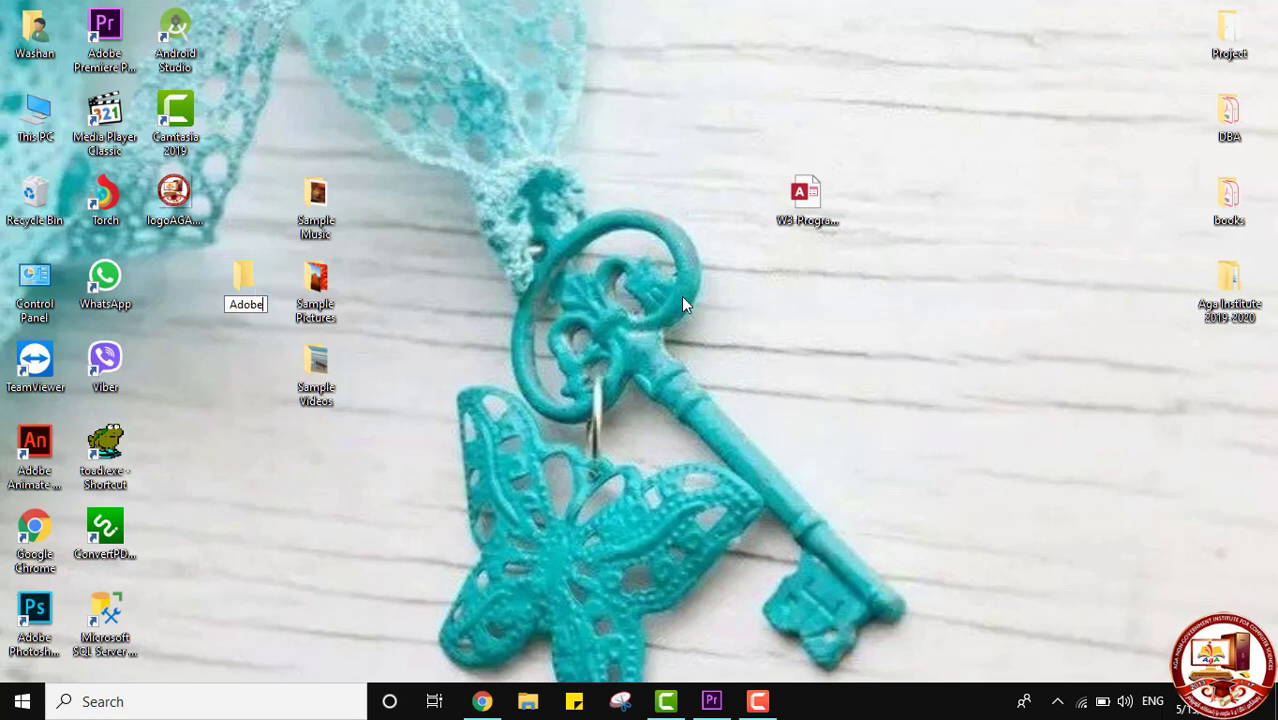
# - Move the three Sample folders into Adobe and place it beside WhatsApp
pyautogui.moveTo(395, 170)
pyautogui.mouseDown()
pyautogui.moveTo(355, 216)
pyautogui.moveTo(288, 405)
pyautogui.mouseUp()
pyautogui.moveTo(321, 205)
pyautogui.mouseDown()
pyautogui.moveTo(245, 305)
pyautogui.moveTo(254, 292)
pyautogui.mouseUp()
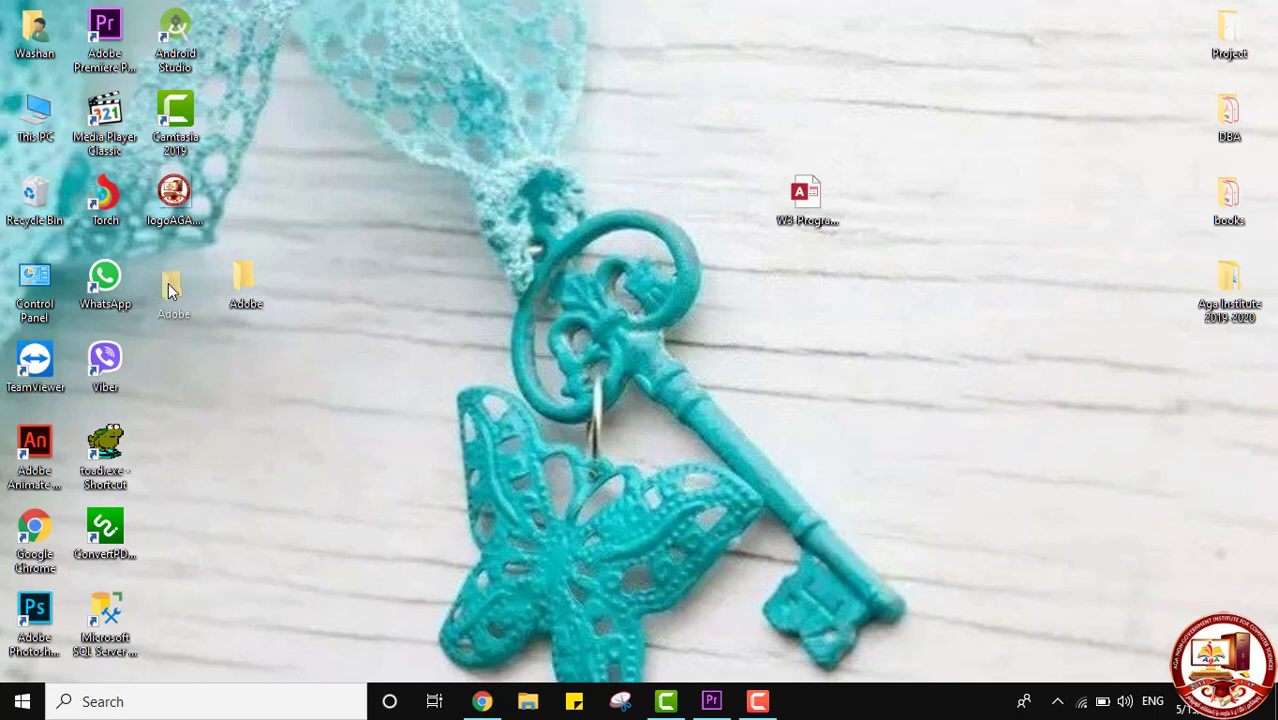
pyautogui.moveTo(168, 290); pyautogui.dragTo(170, 290)
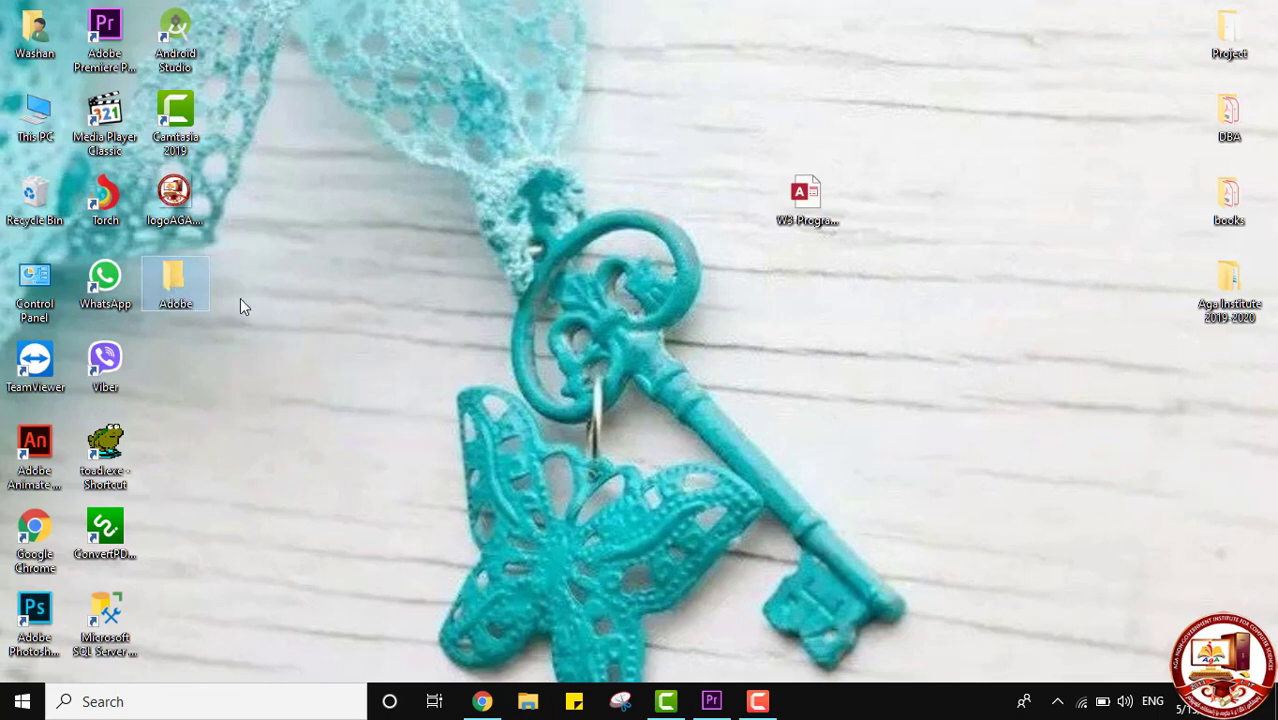
# - Launch Adobe Premiere Pro CC 2017 from its desktop shortcut
pyautogui.rightClick(114, 52)
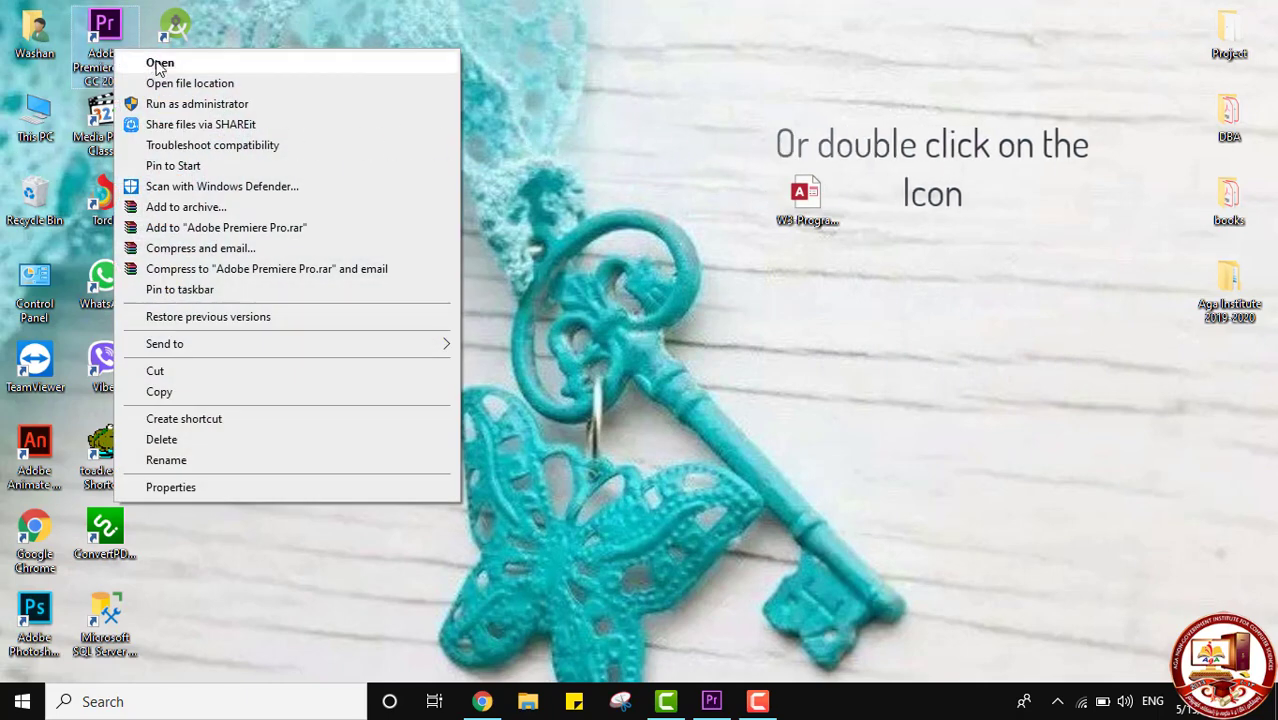
pyautogui.click(160, 63)
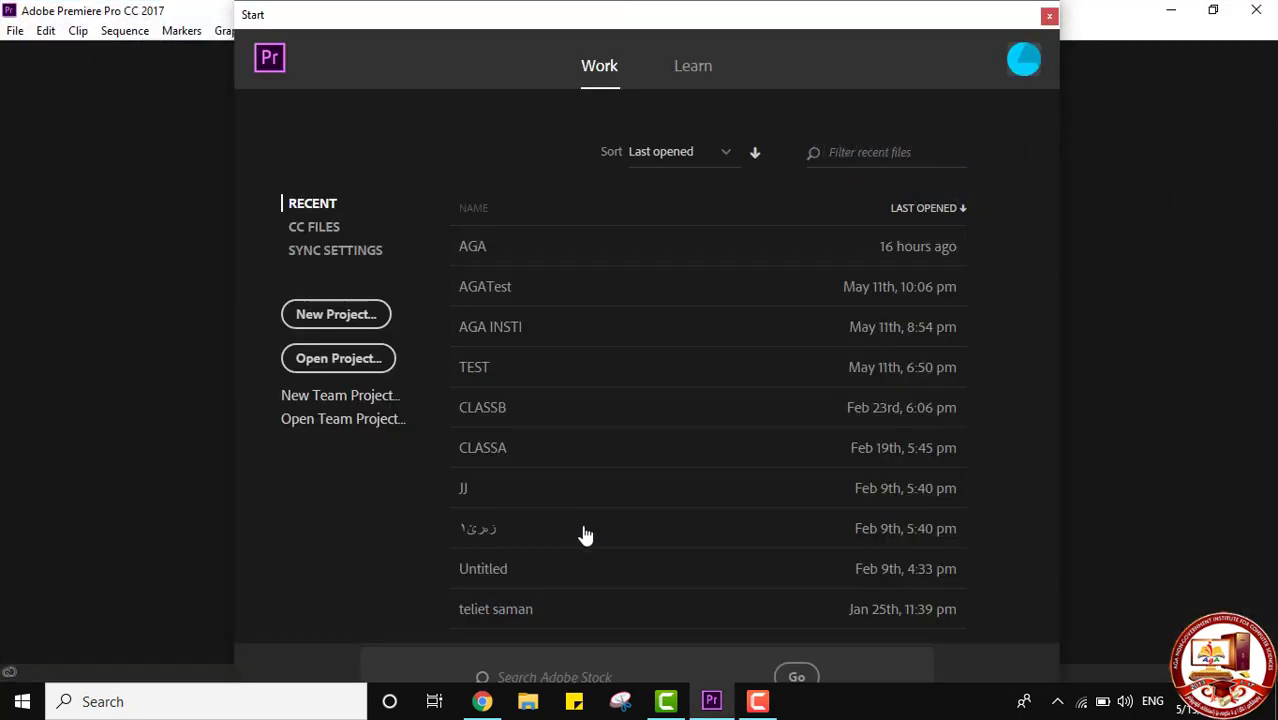
pyautogui.click(338, 322)
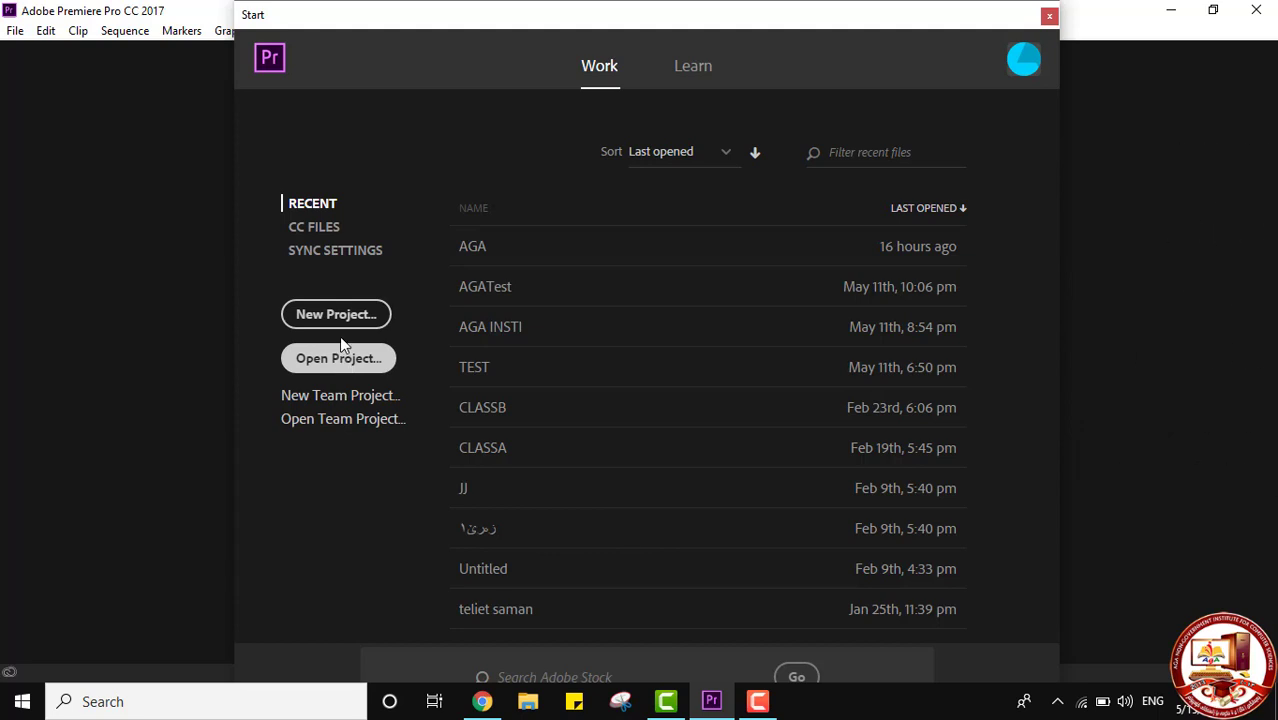
# - Start a new project and set its location to Desktop > Adobe
pyautogui.click(339, 316)
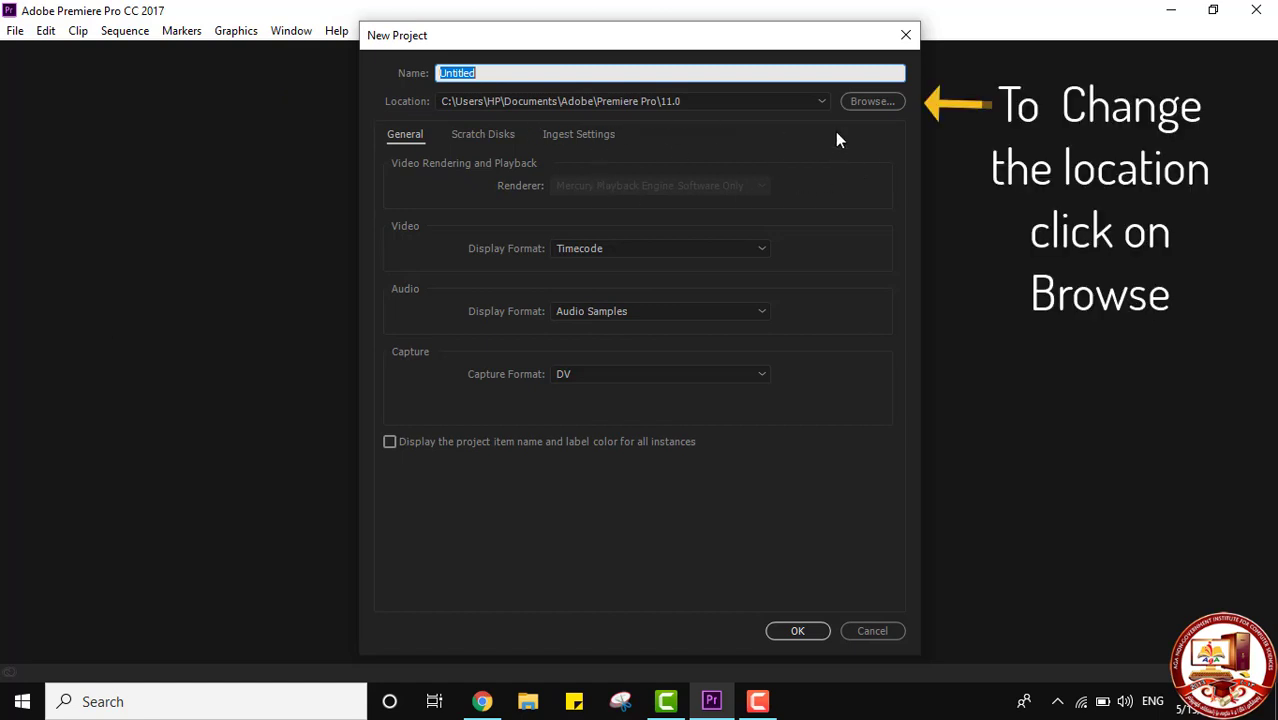
pyautogui.click(855, 102)
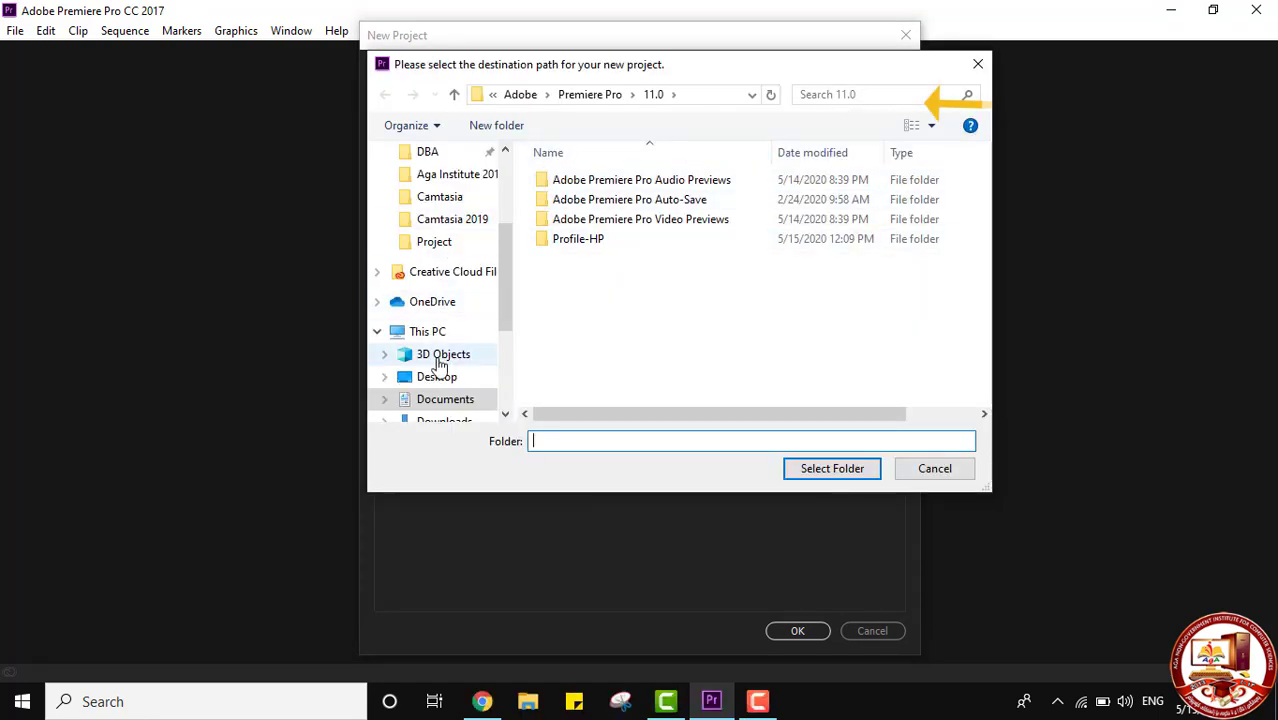
pyautogui.click(437, 376)
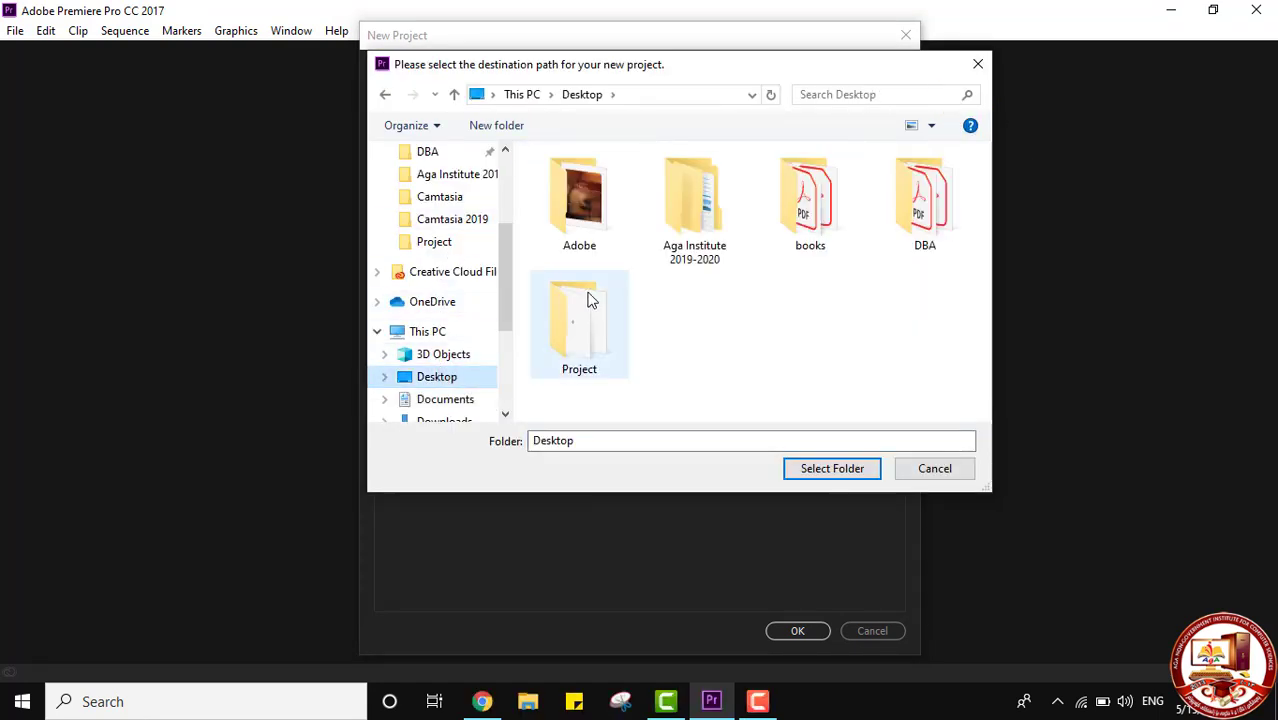
pyautogui.click(594, 222)
pyautogui.click(830, 468)
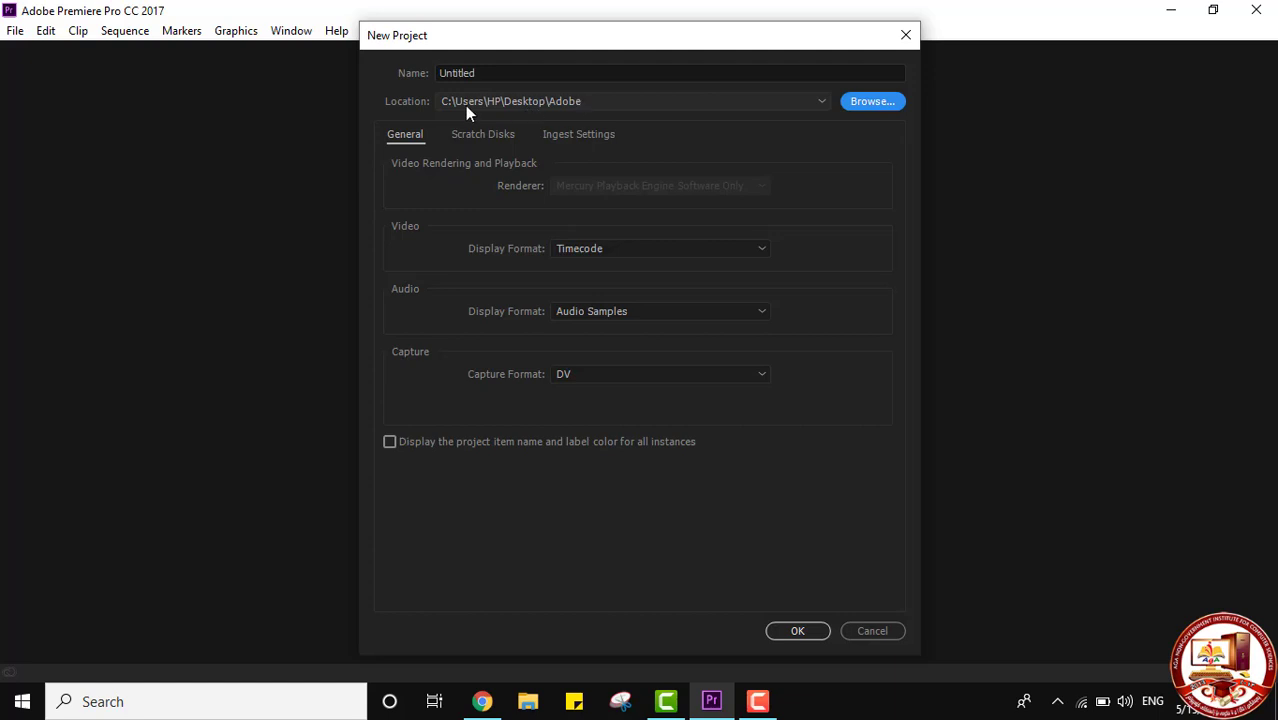
# - Confirm the New Project dialog to create Untitled.prproj in the Adobe folder
pyautogui.click(785, 633)
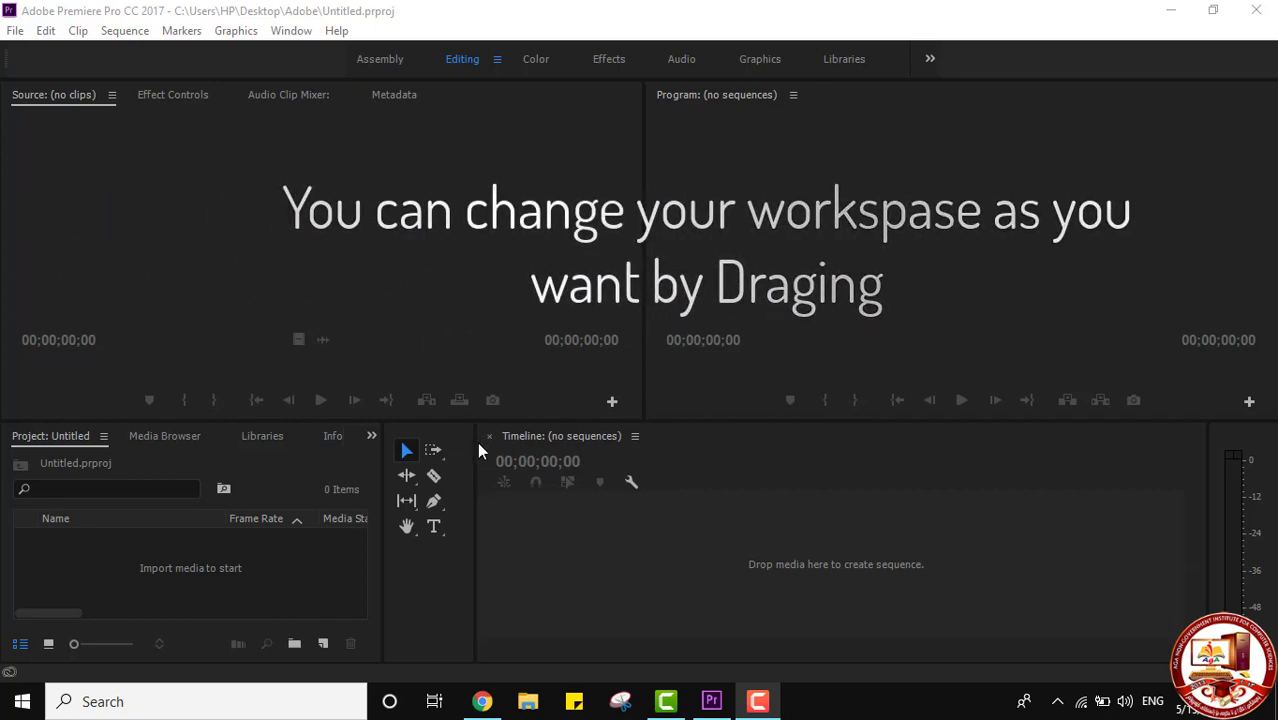
# - Widen the Timeline and Program monitor, narrow the Source monitor, and raise the lower panels
pyautogui.moveTo(474, 443); pyautogui.dragTo(450, 443)
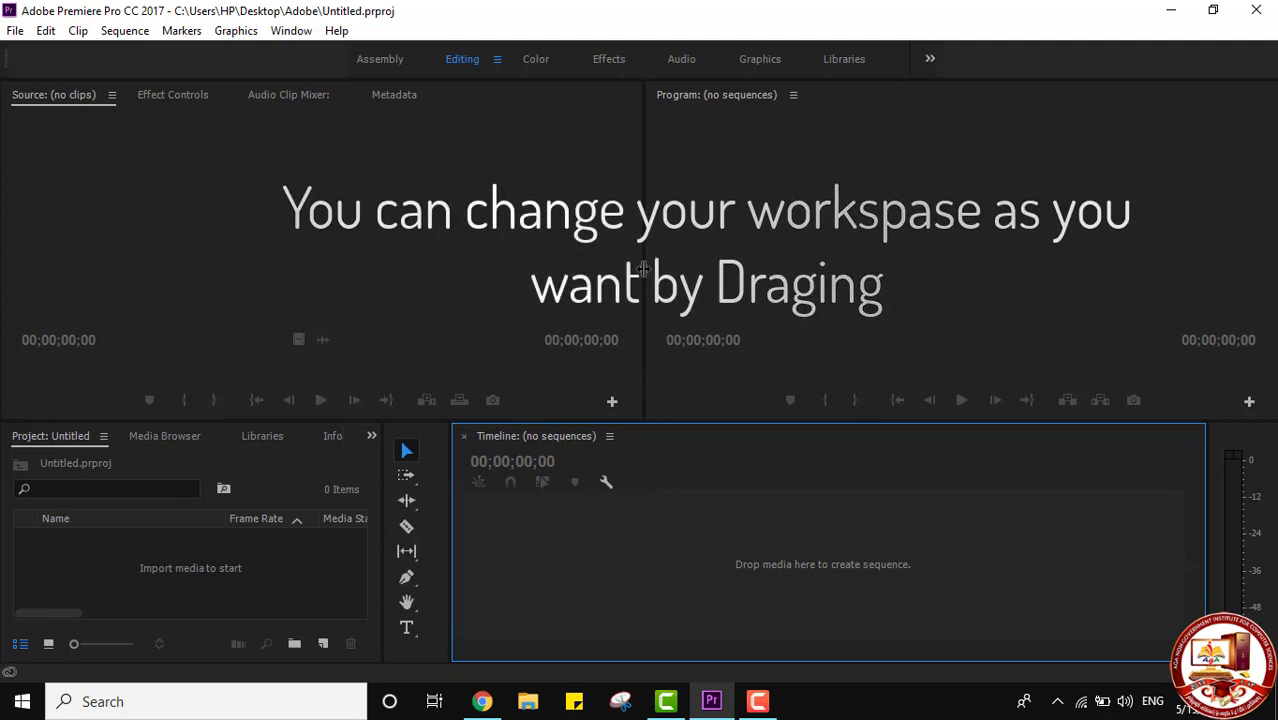
pyautogui.moveTo(645, 272); pyautogui.dragTo(447, 268)
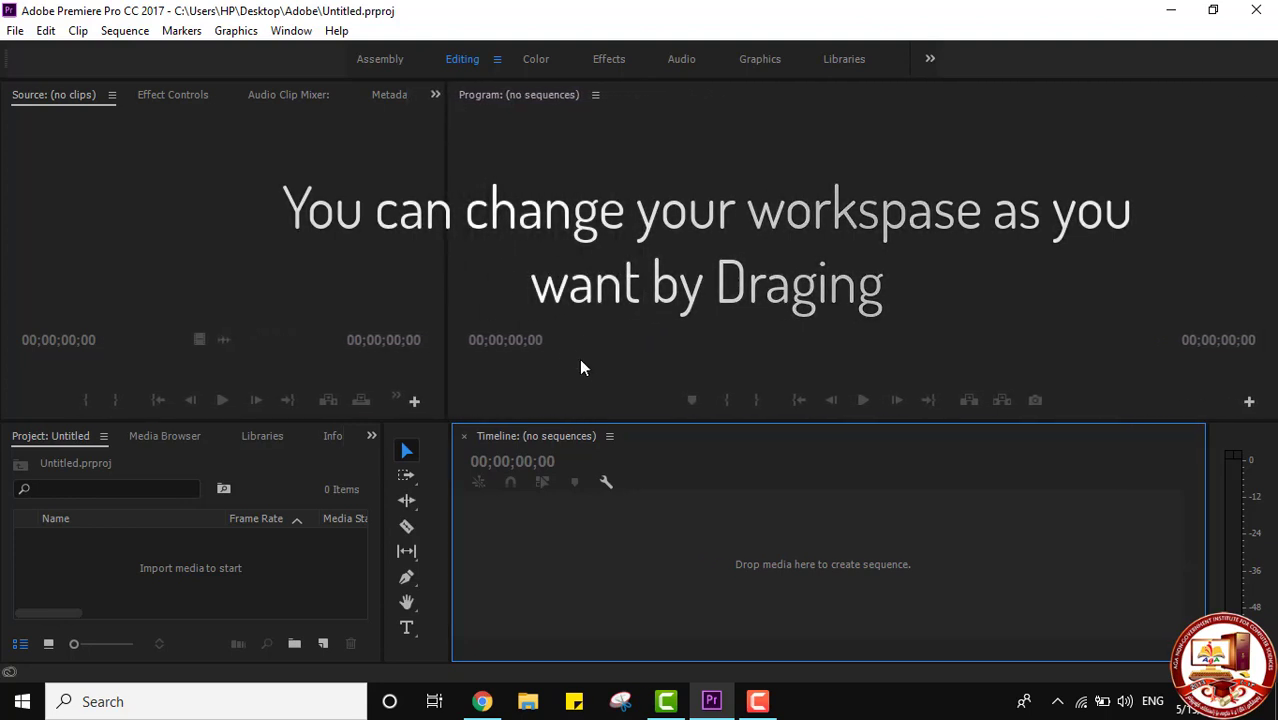
pyautogui.moveTo(646, 421); pyautogui.dragTo(648, 406)
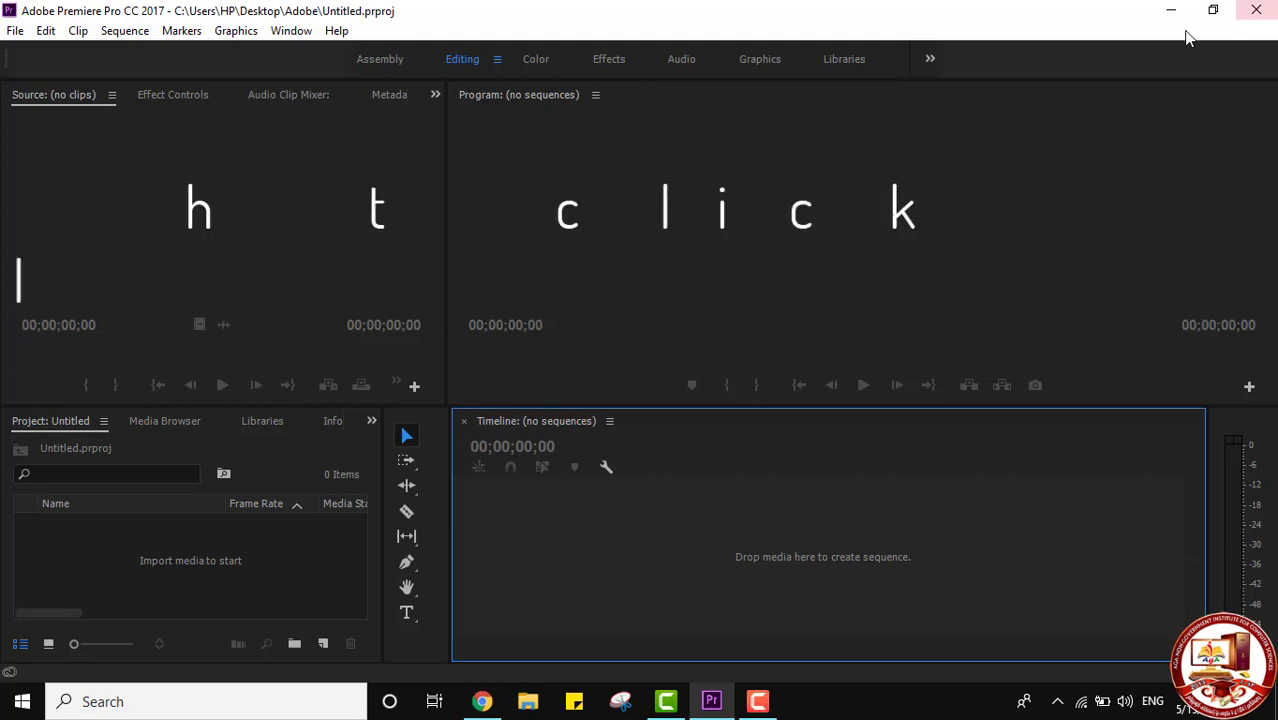
# - Close the Source panel, then reset the workspace to its saved layout
pyautogui.rightClick(51, 97)
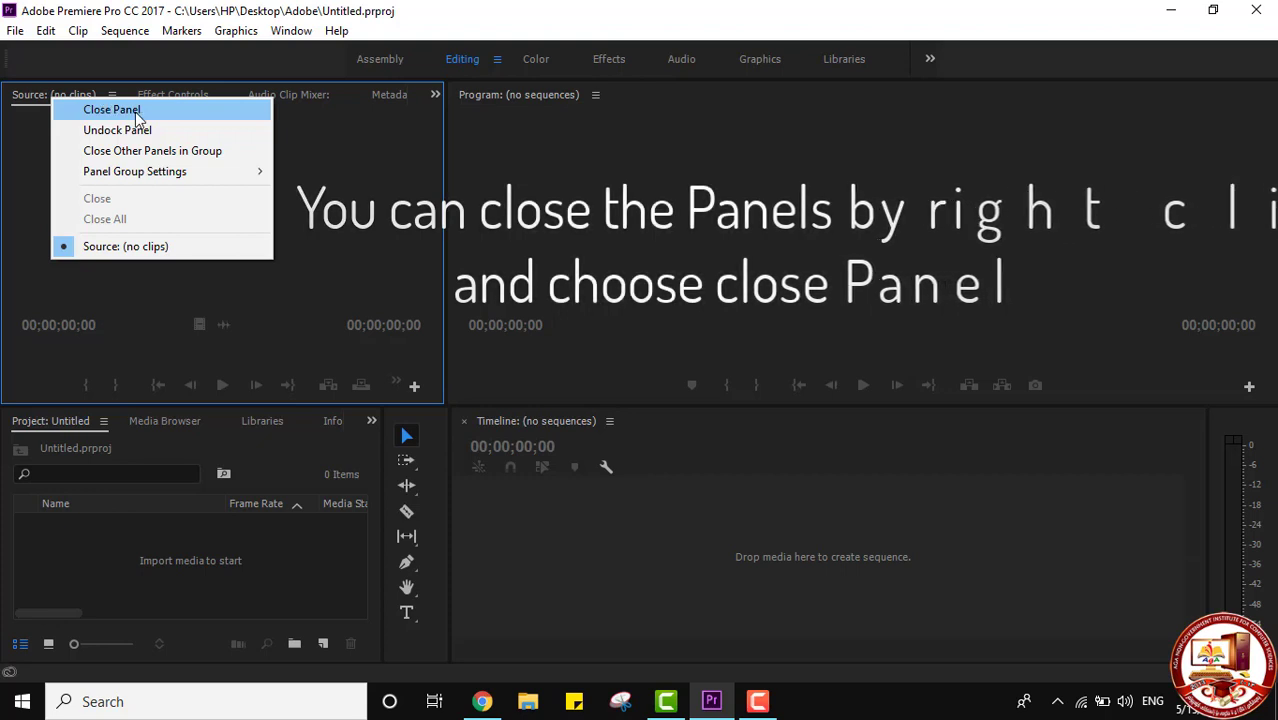
pyautogui.click(105, 110)
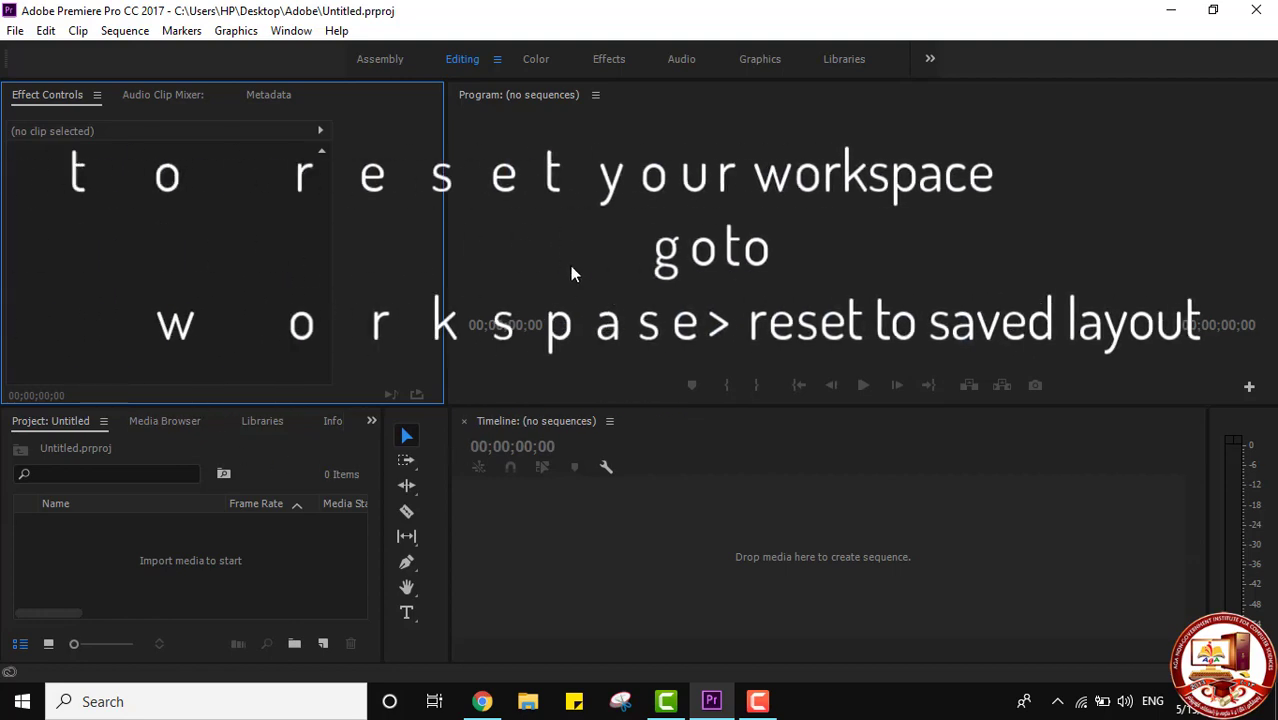
pyautogui.click(291, 30)
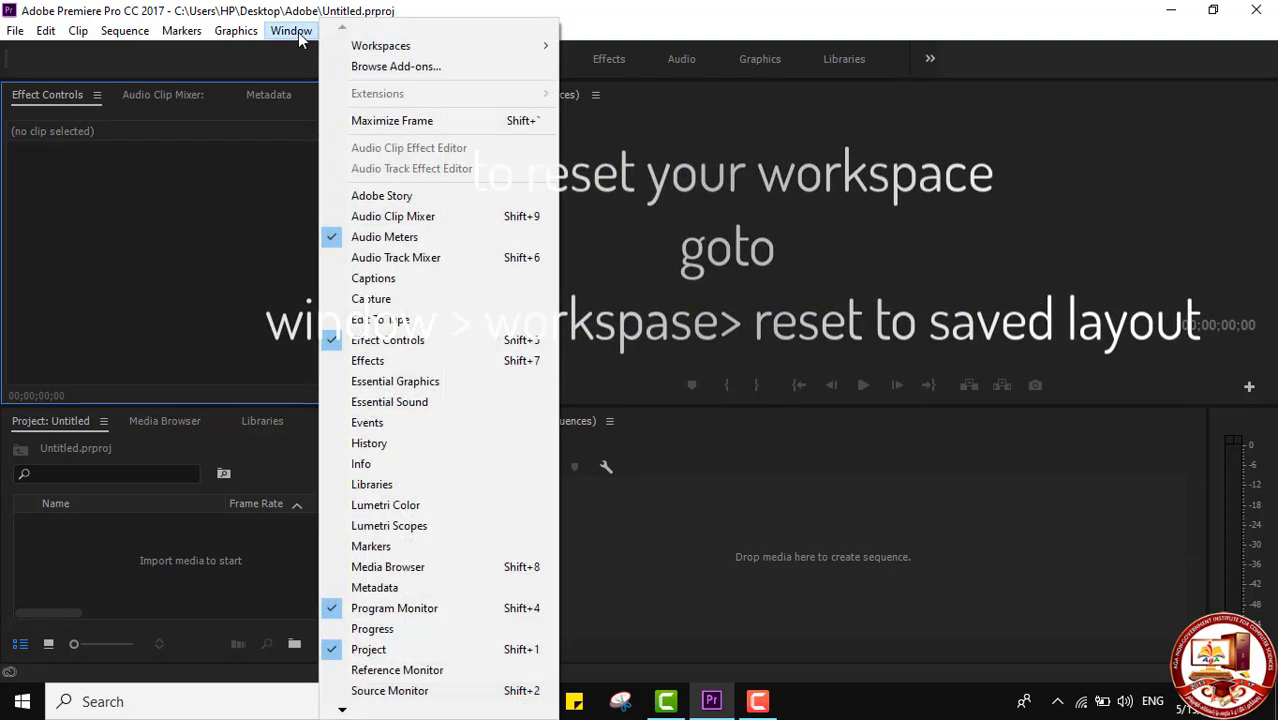
pyautogui.moveTo(397, 50)
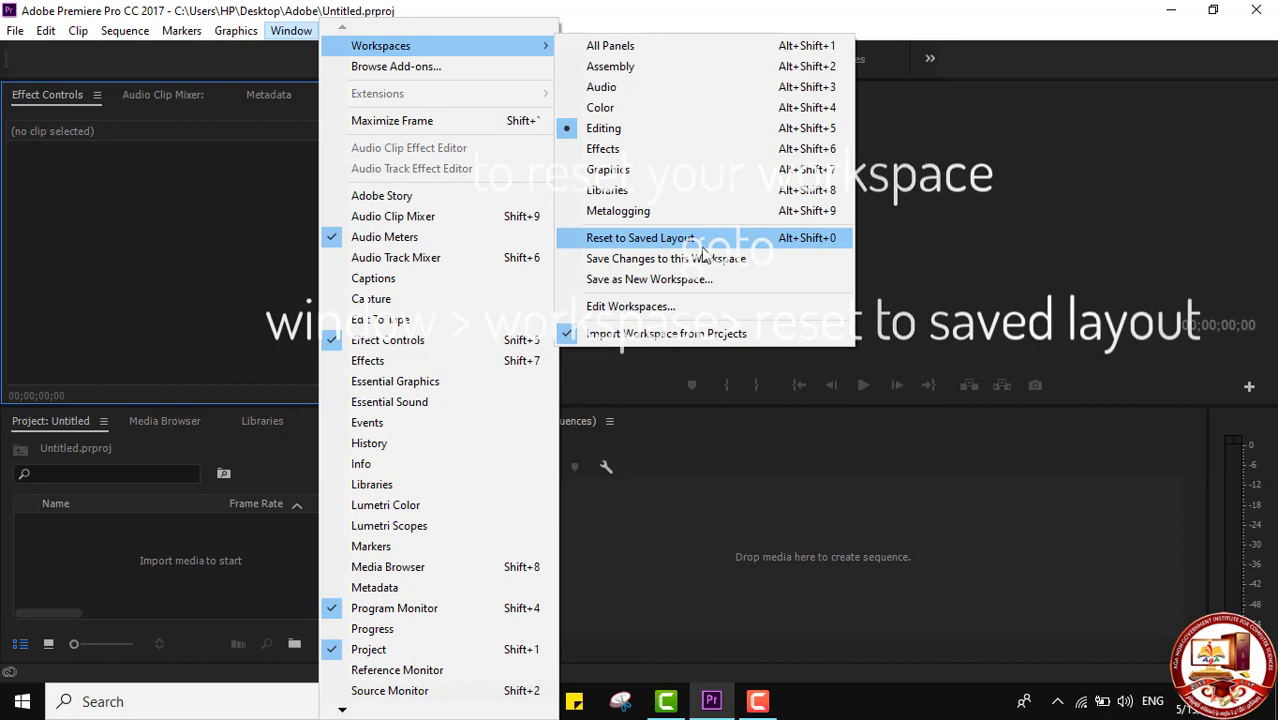
pyautogui.click(702, 247)
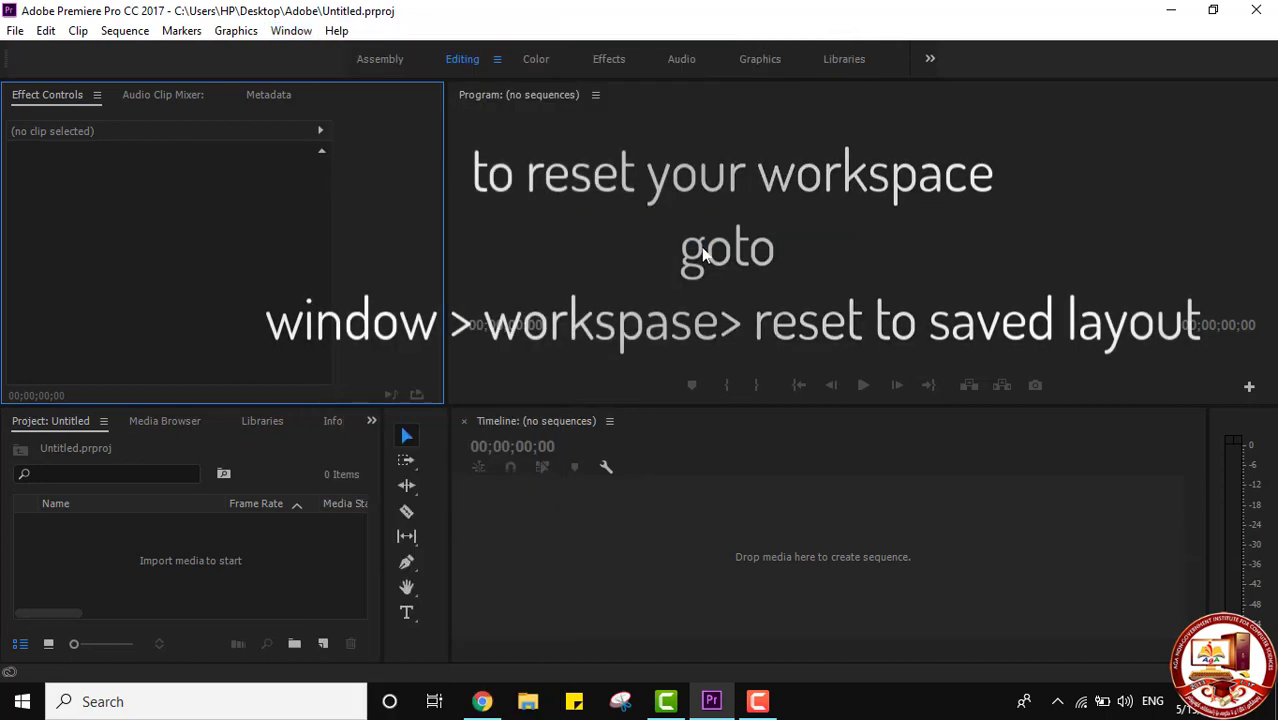